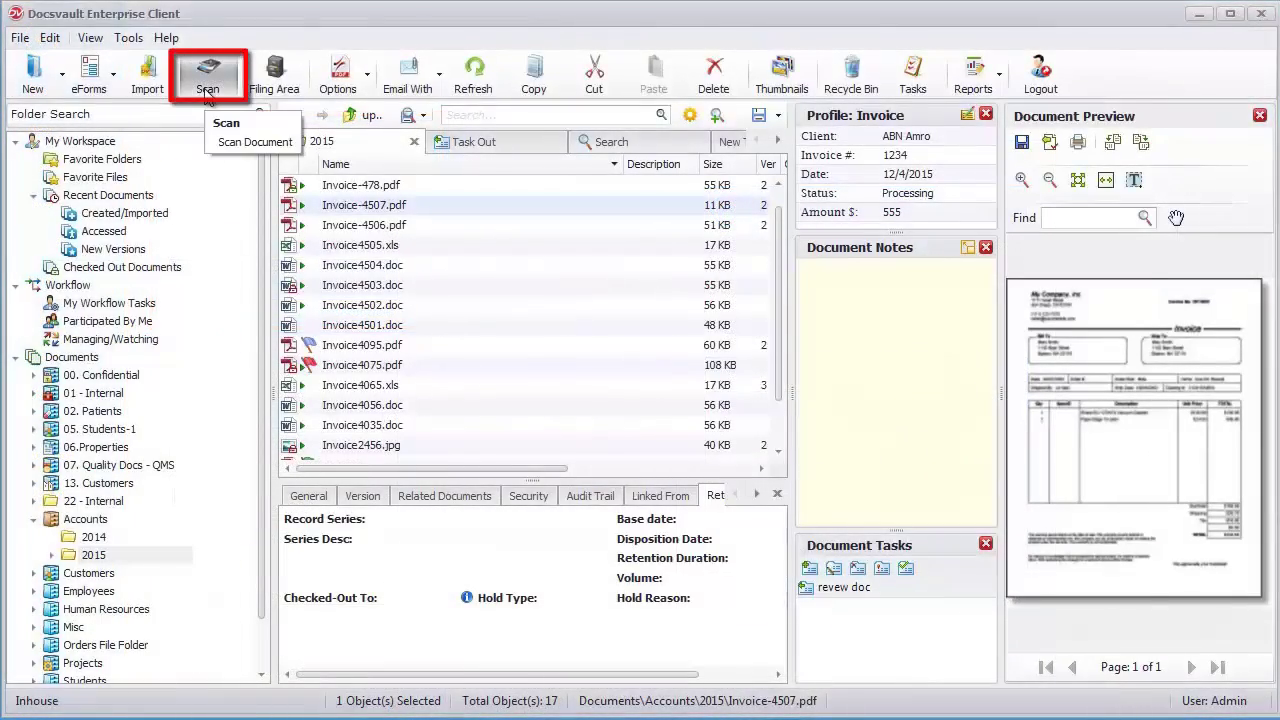
- Start scanning a document into the 2015 accounts folder
click(207, 90)
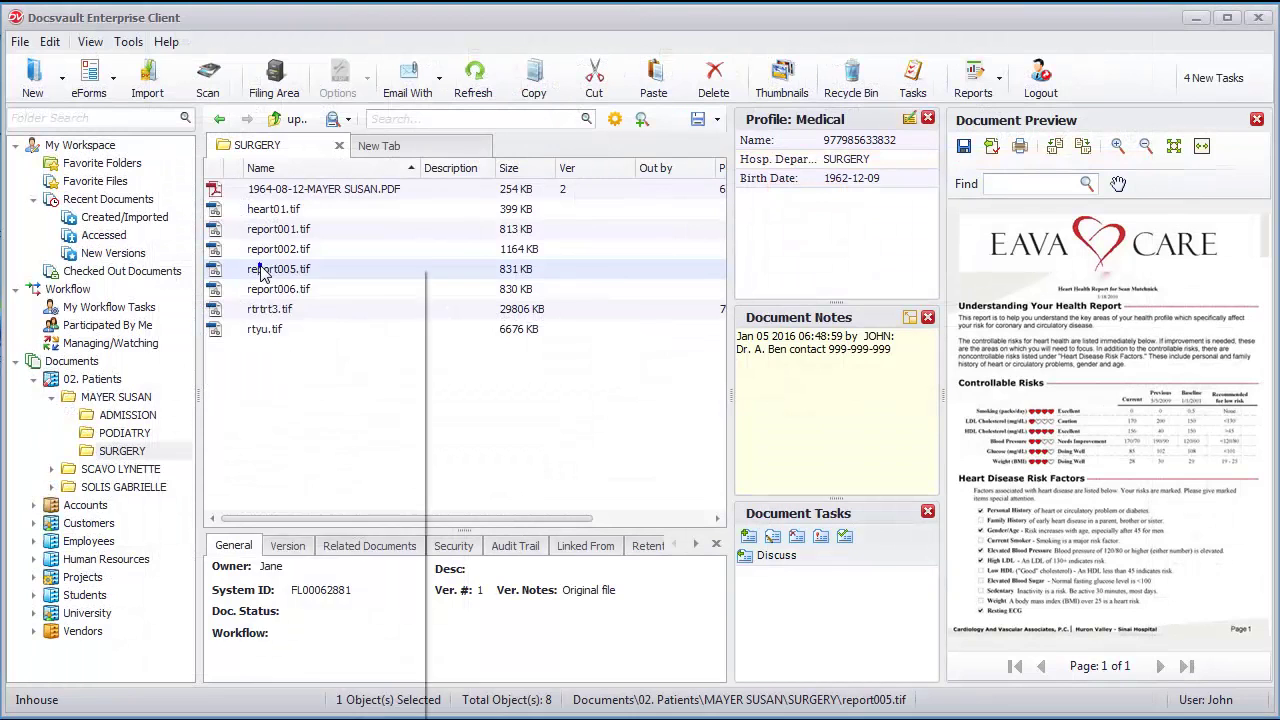
- Run a document action on report005.tif in the SURGERY folder
right_click(262, 275)
click(360, 374)
click(290, 270)
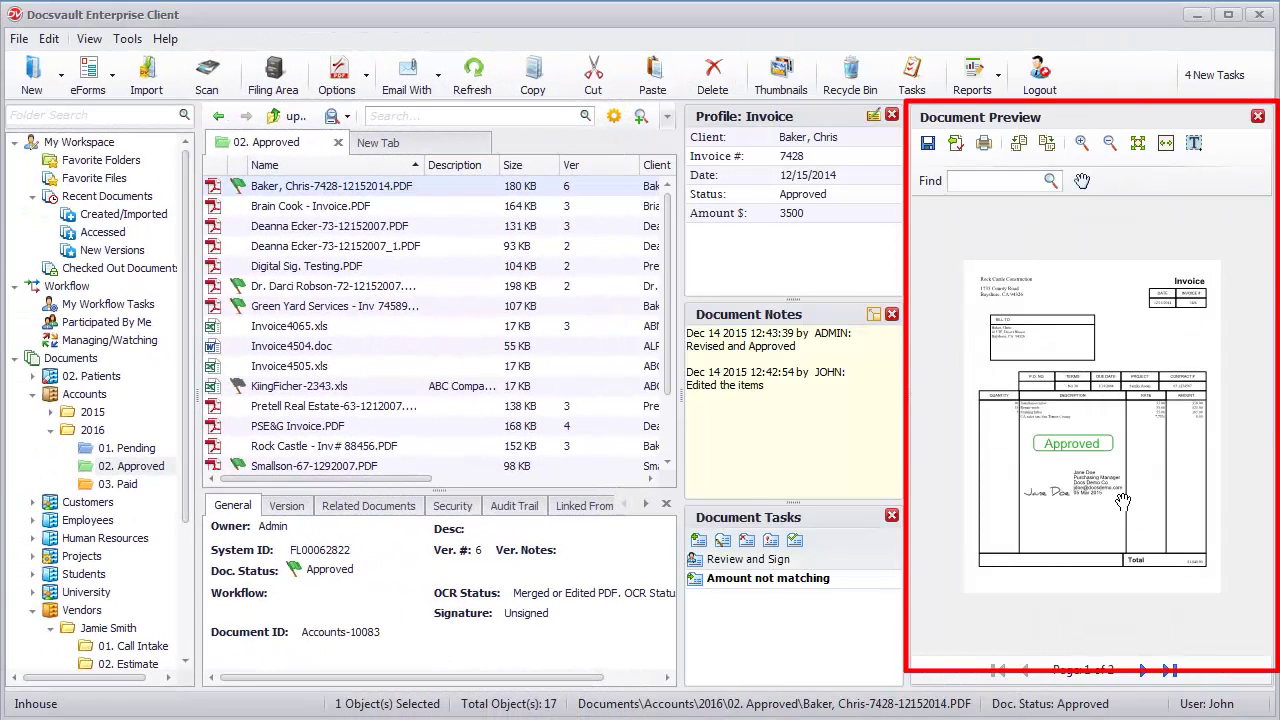
- Browse the pages of the approved invoice preview, then fit it to width and zoom in
click(1143, 670)
click(1027, 672)
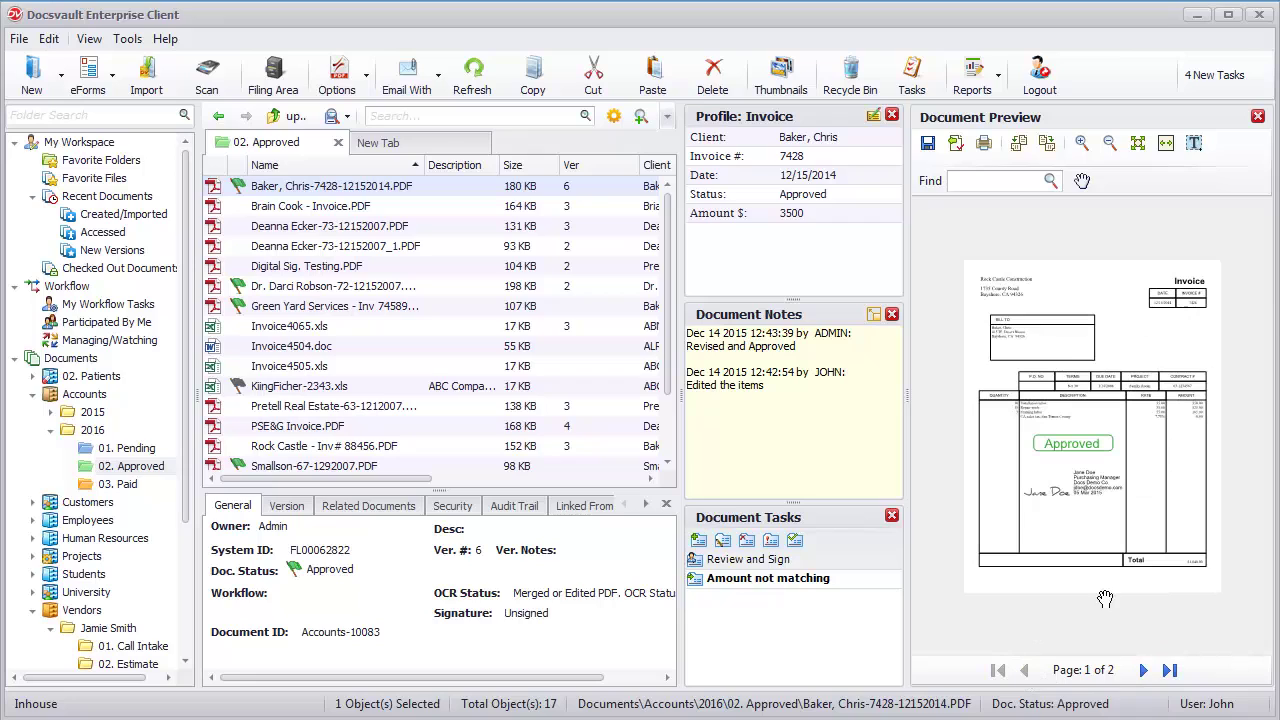
click(1166, 144)
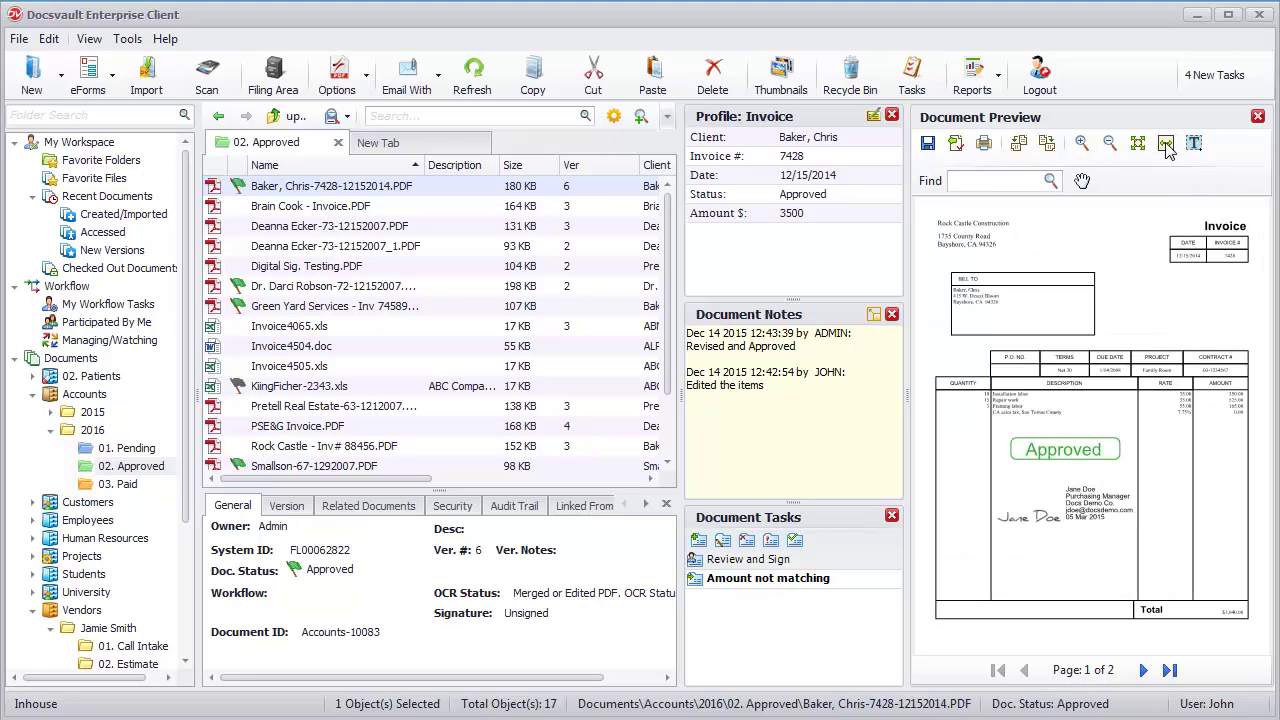
click(1082, 144)
- Search the previewed invoice for the client's first name
click(985, 181)
text(Chris)
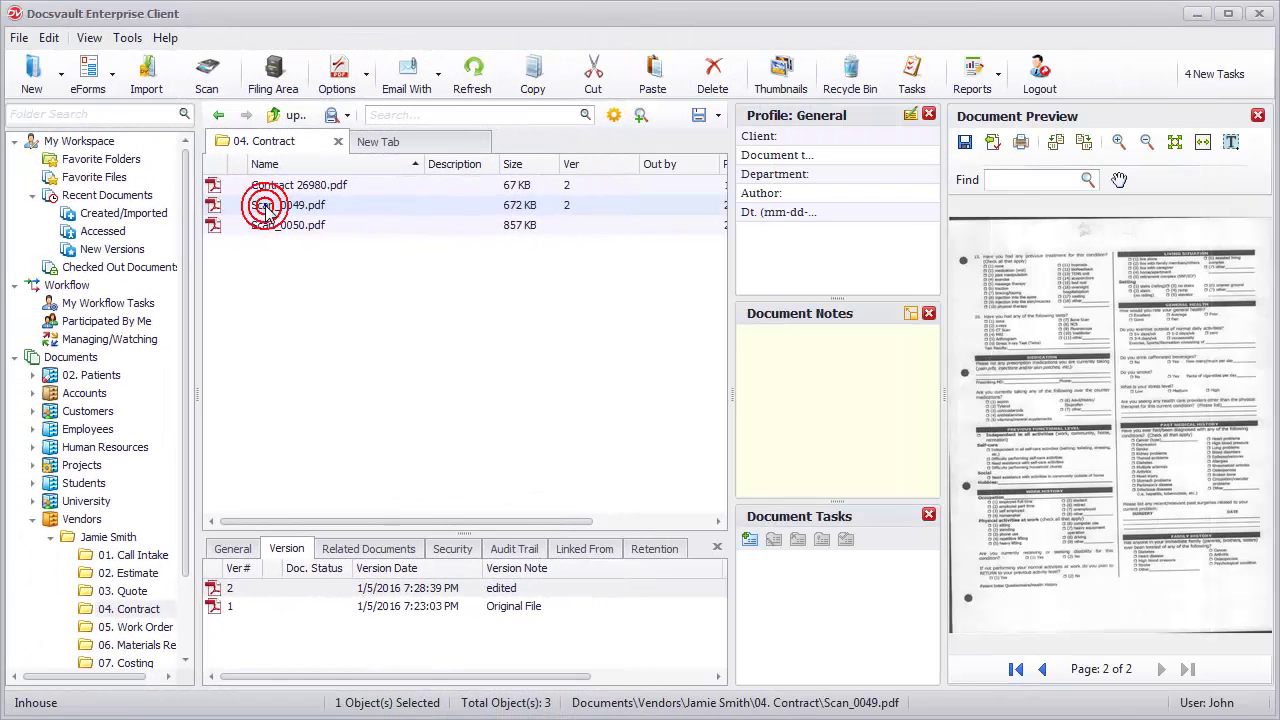
- Open Scan_0049.pdf for image correction and redaction, and redact the Past Medical History section on page 2
mouse_move(424, 321)
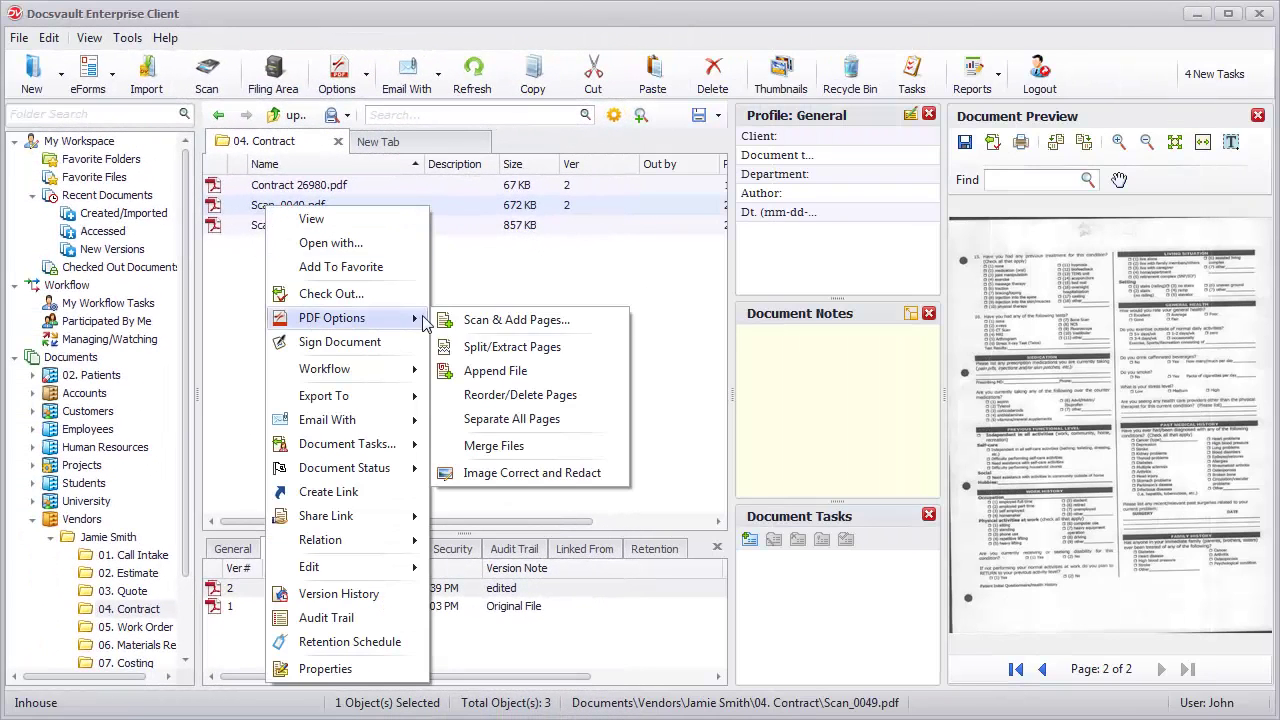
click(506, 473)
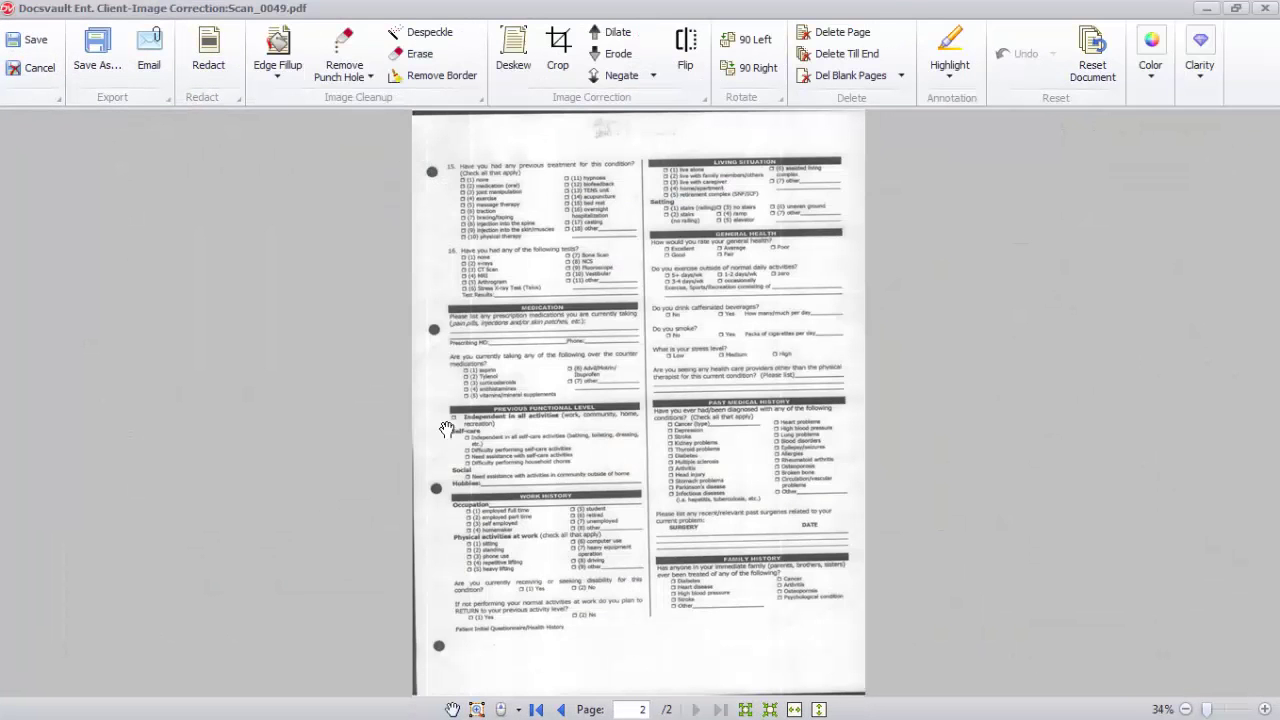
click(210, 55)
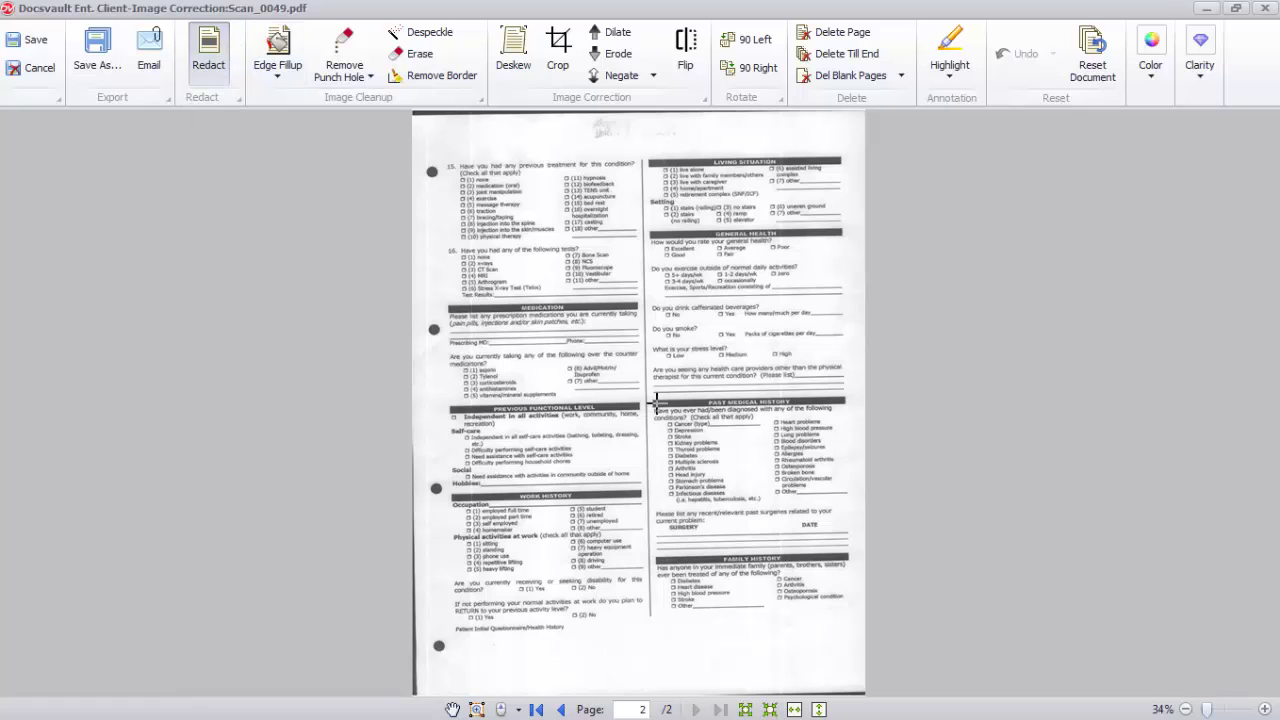
drag(657, 400, 860, 550)
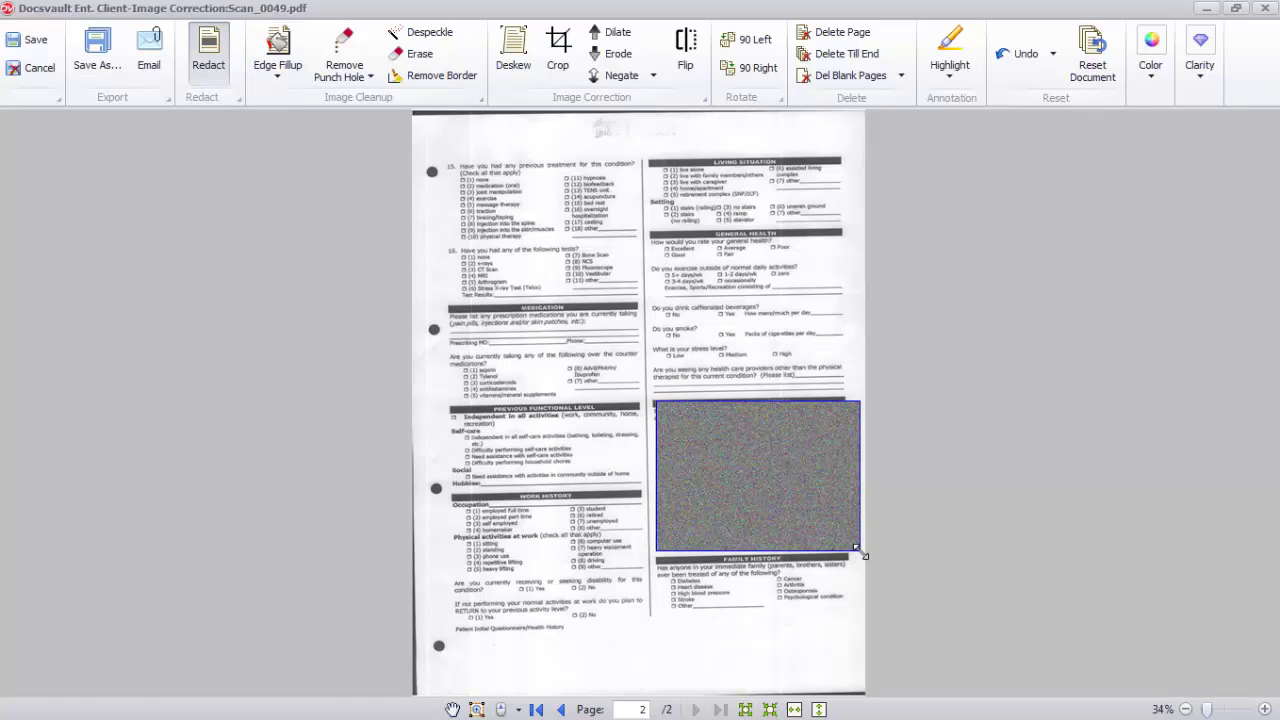
- Clean the dark page edges of the scan with Edge Fillup
click(281, 78)
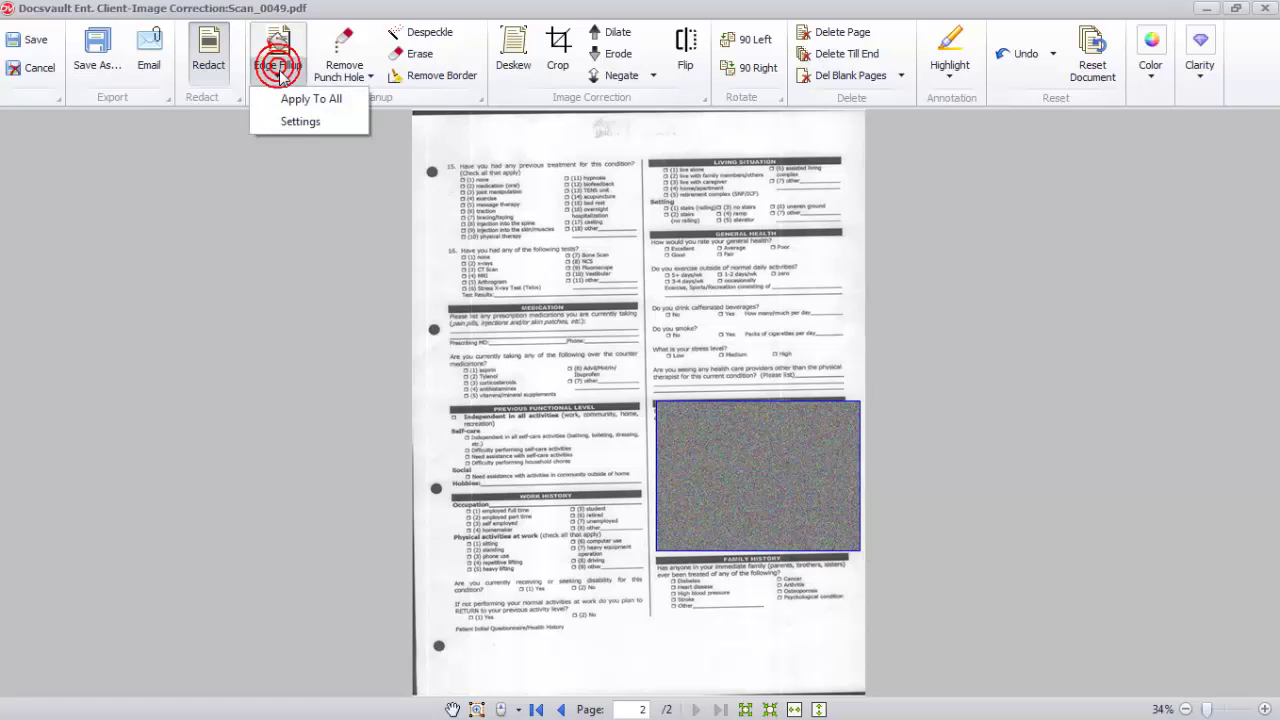
click(283, 62)
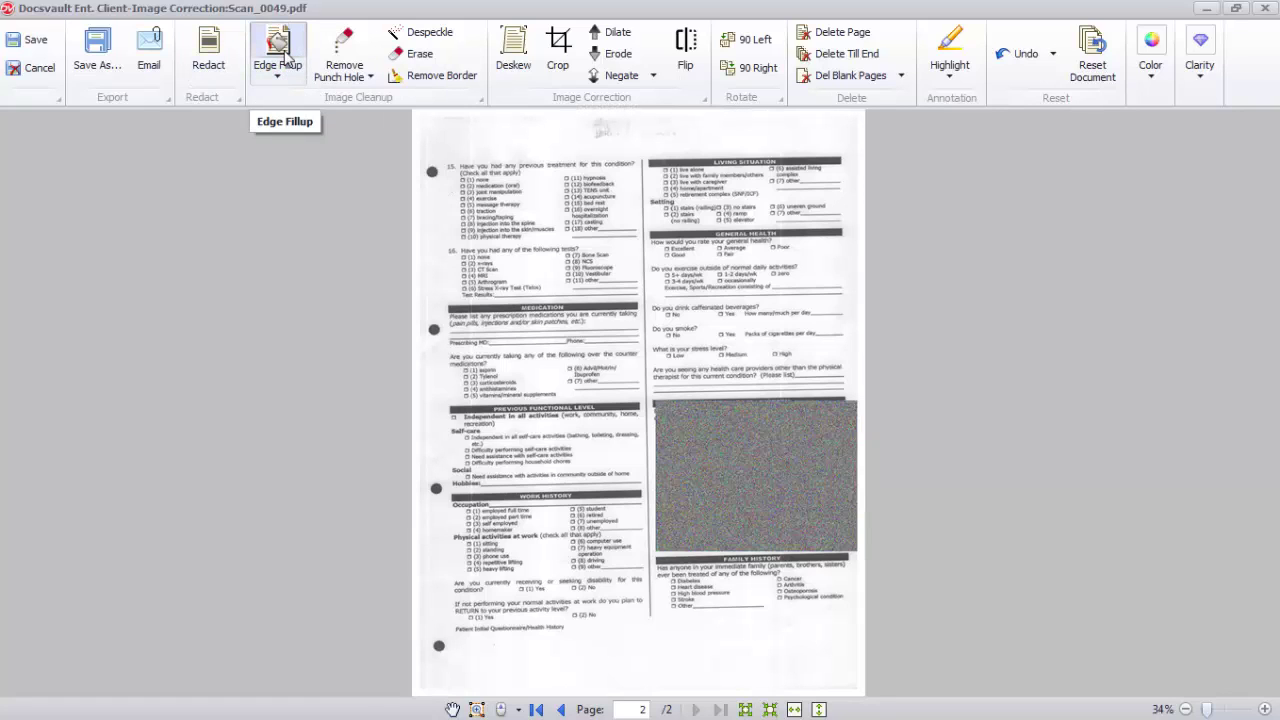
- Remove the punch holes, accepting conversion to a bitonal image, and deskew the page
click(348, 58)
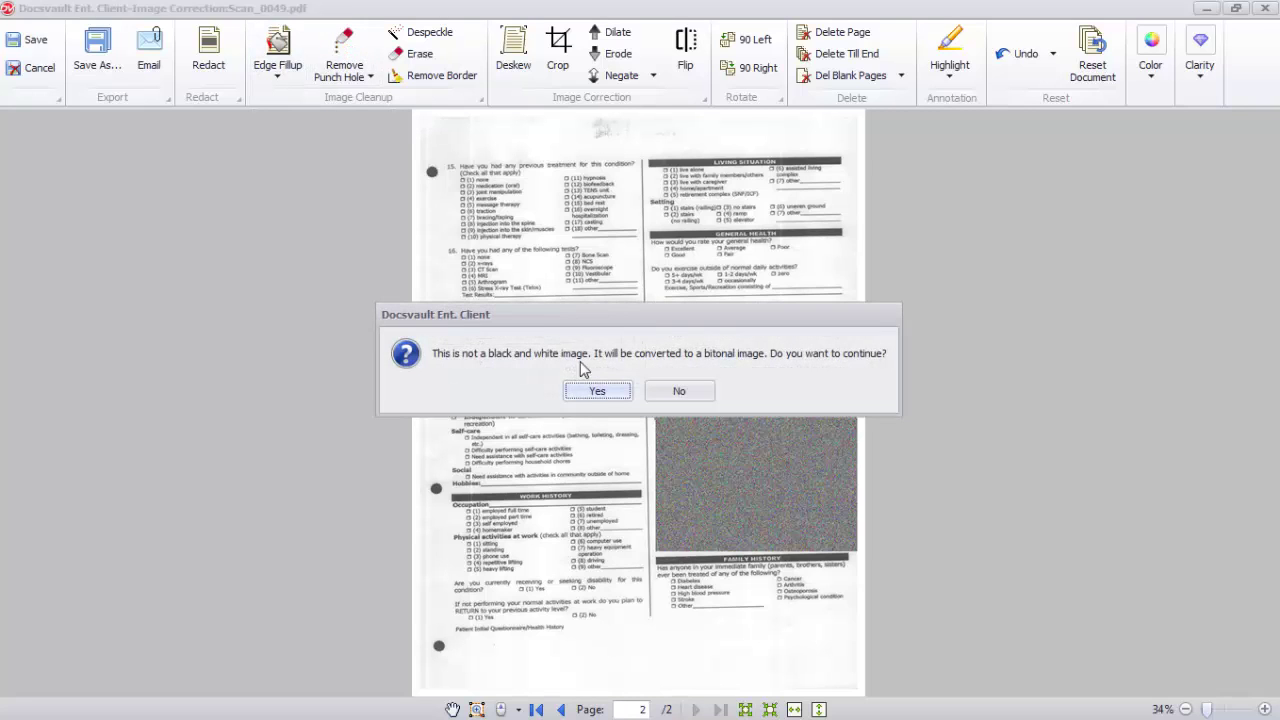
click(596, 391)
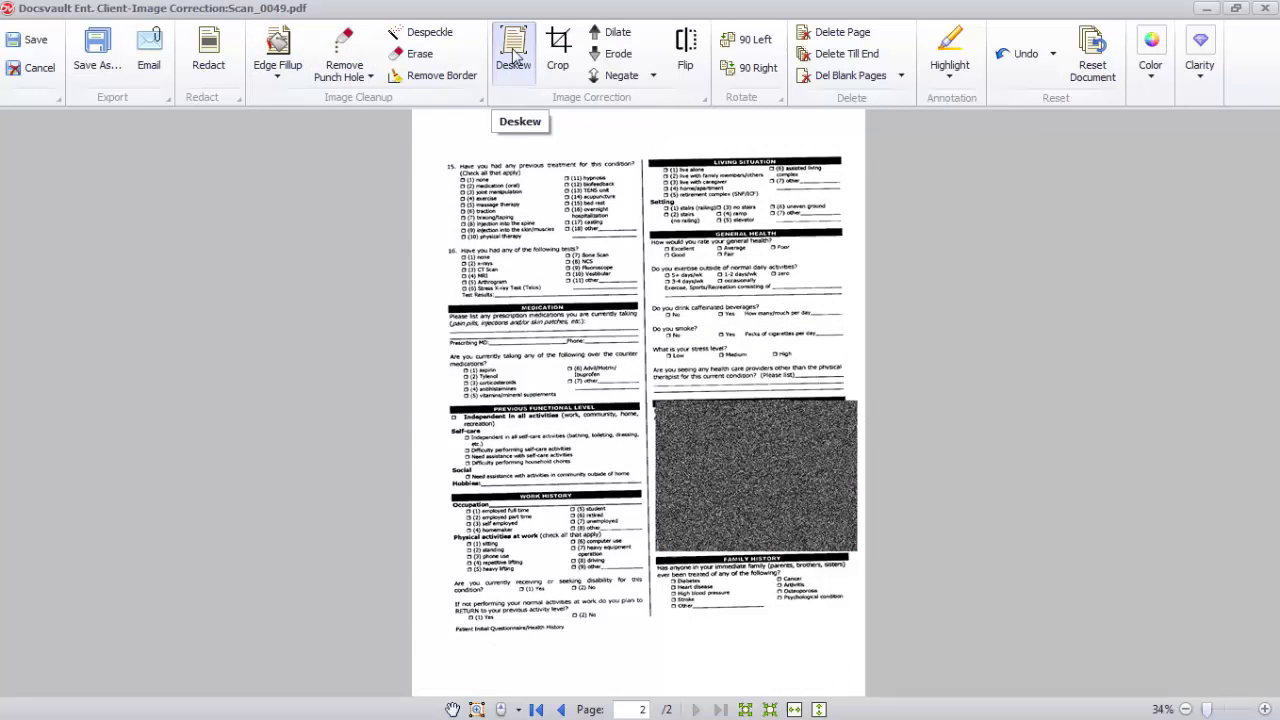
click(515, 55)
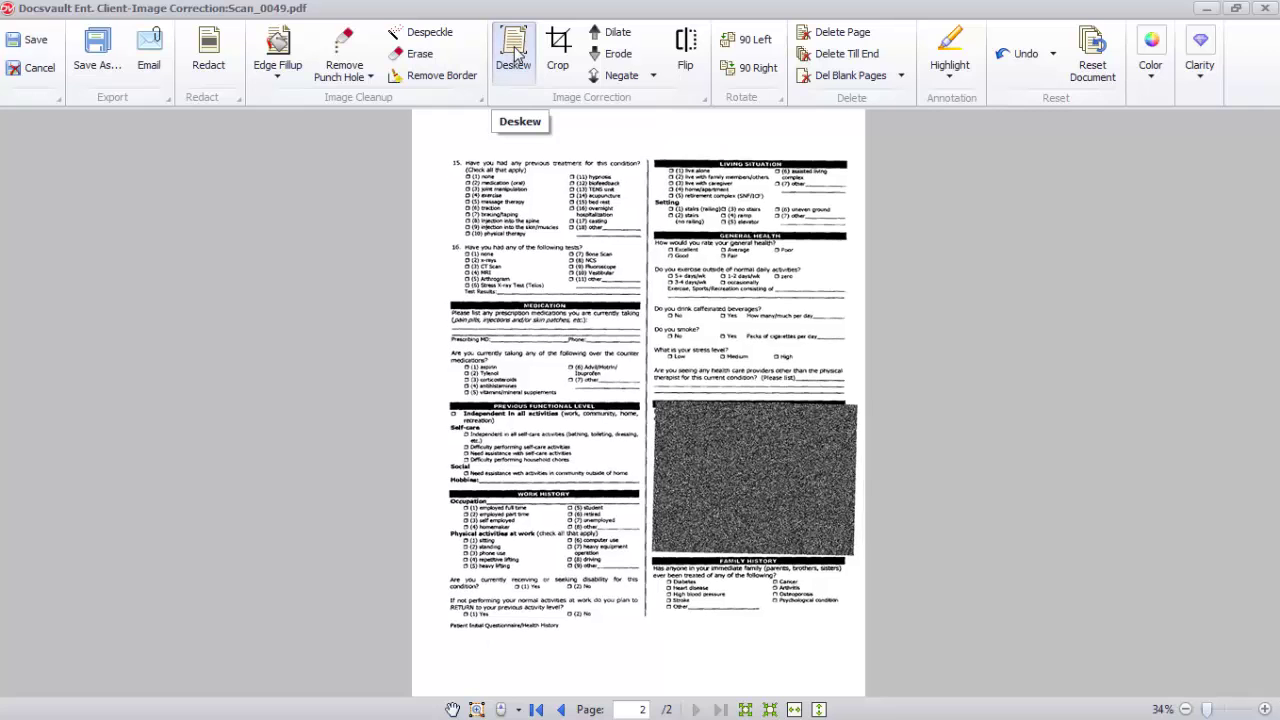
- Flip the page and flip it back, and rotate it 90 degrees left and back to the right
click(685, 50)
click(685, 50)
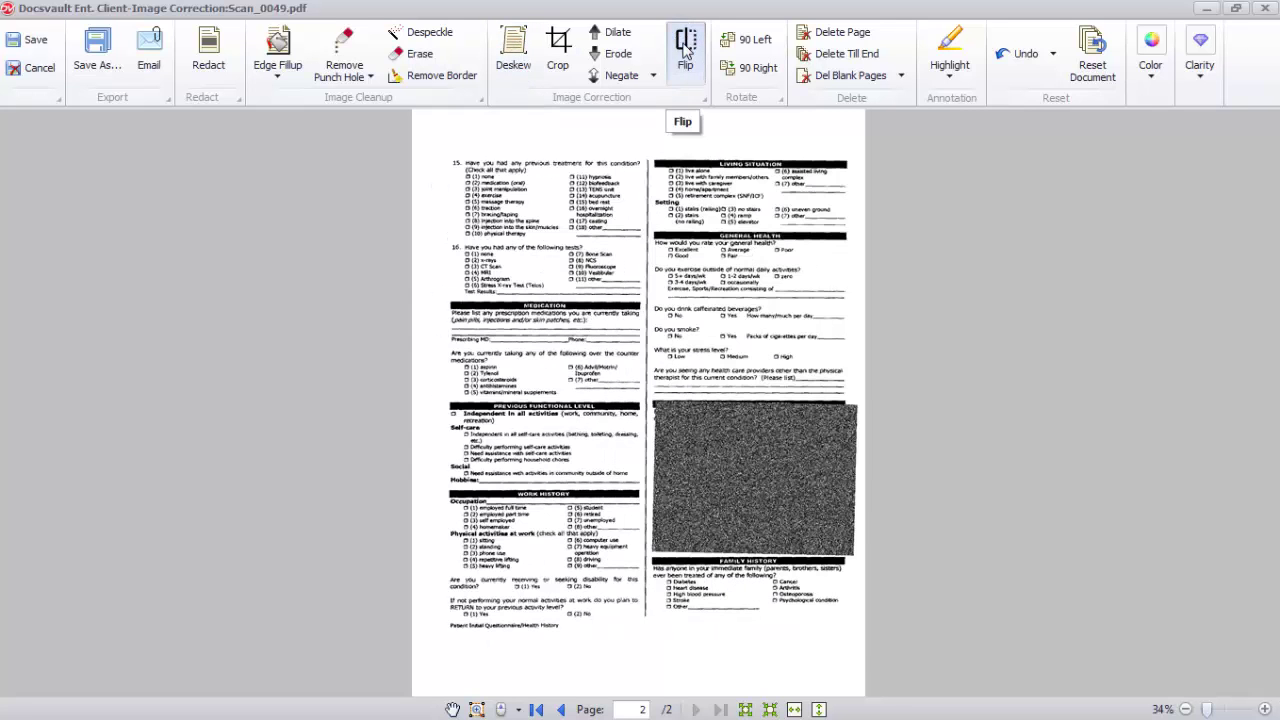
click(750, 39)
click(756, 70)
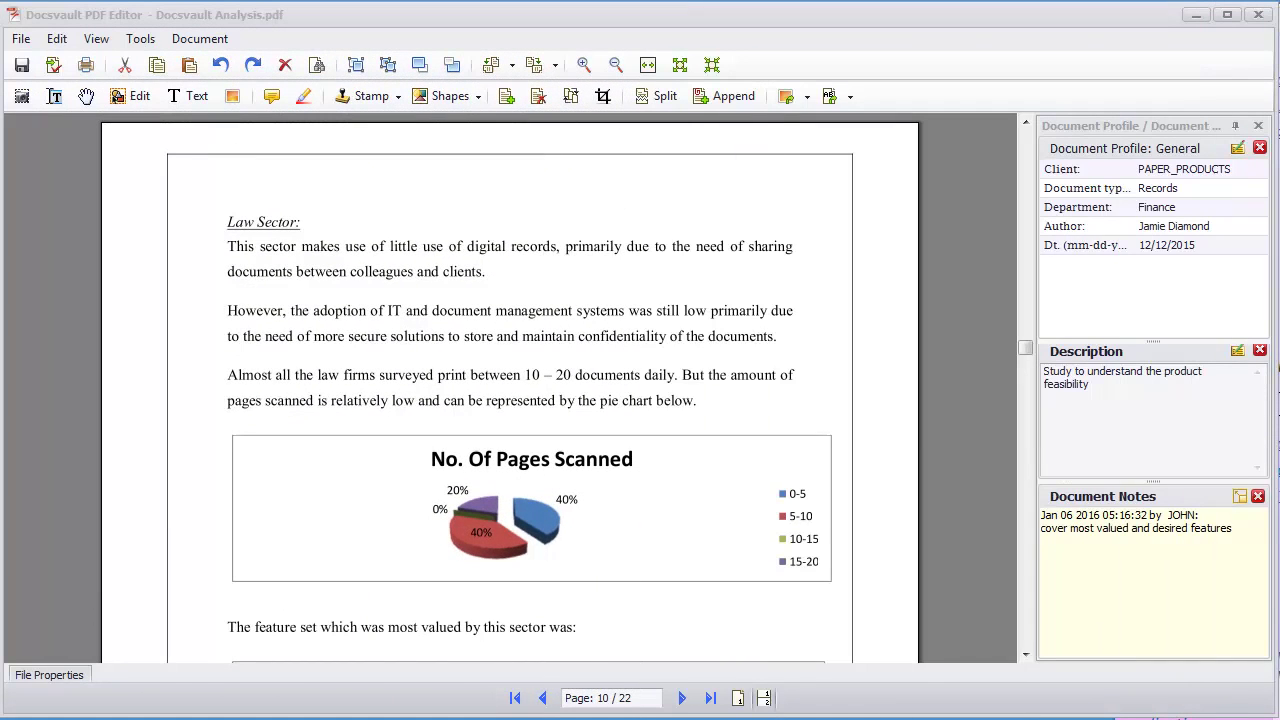
- Add the text "Section I" above the Law Sector heading in Docsvault Analysis.pdf and frame it with a rectangle
click(191, 97)
click(483, 196)
text(Section I)
click(480, 97)
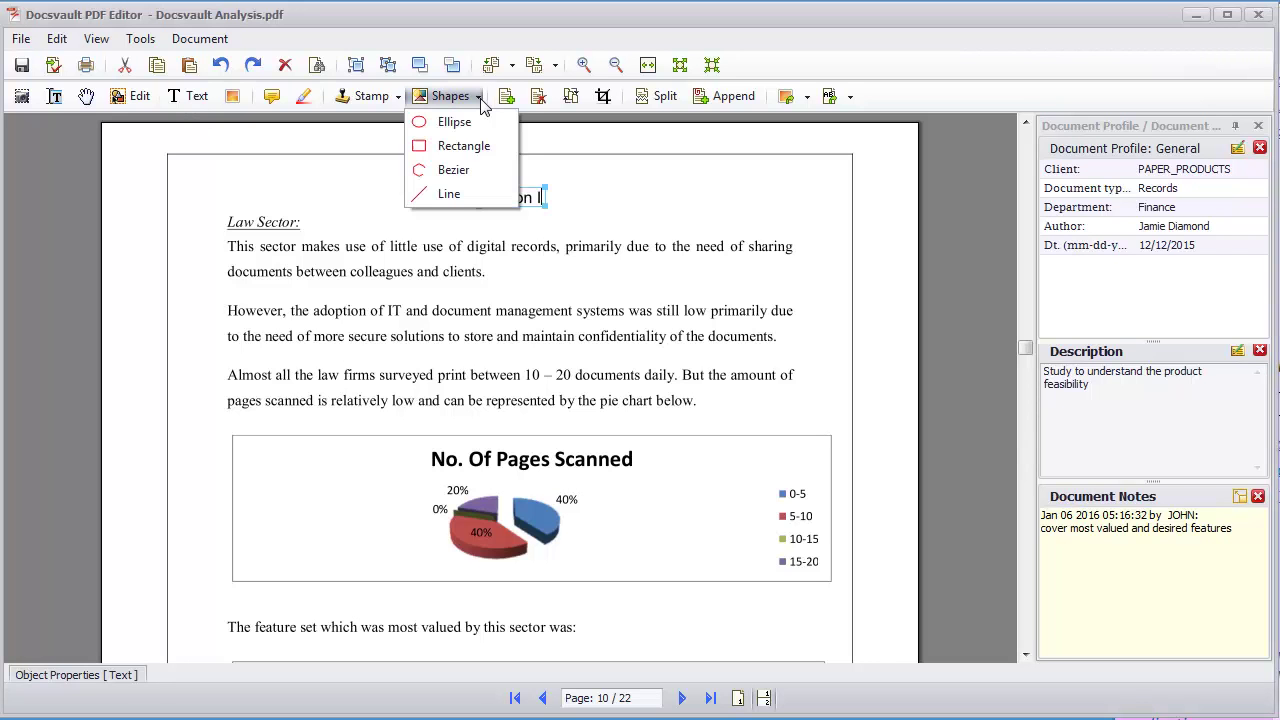
click(484, 163)
drag(462, 172, 565, 215)
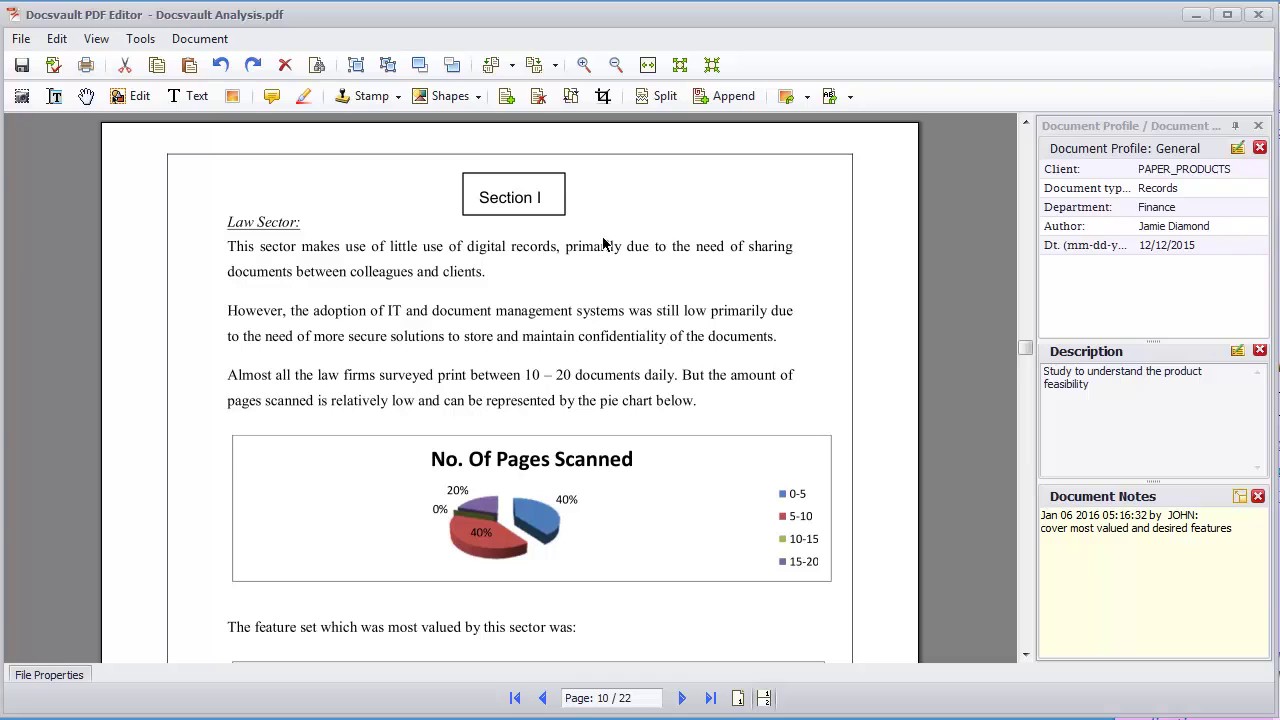
- Place a comment reading "Review the figure" beside the title of the No. Of Pages Scanned chart
click(271, 96)
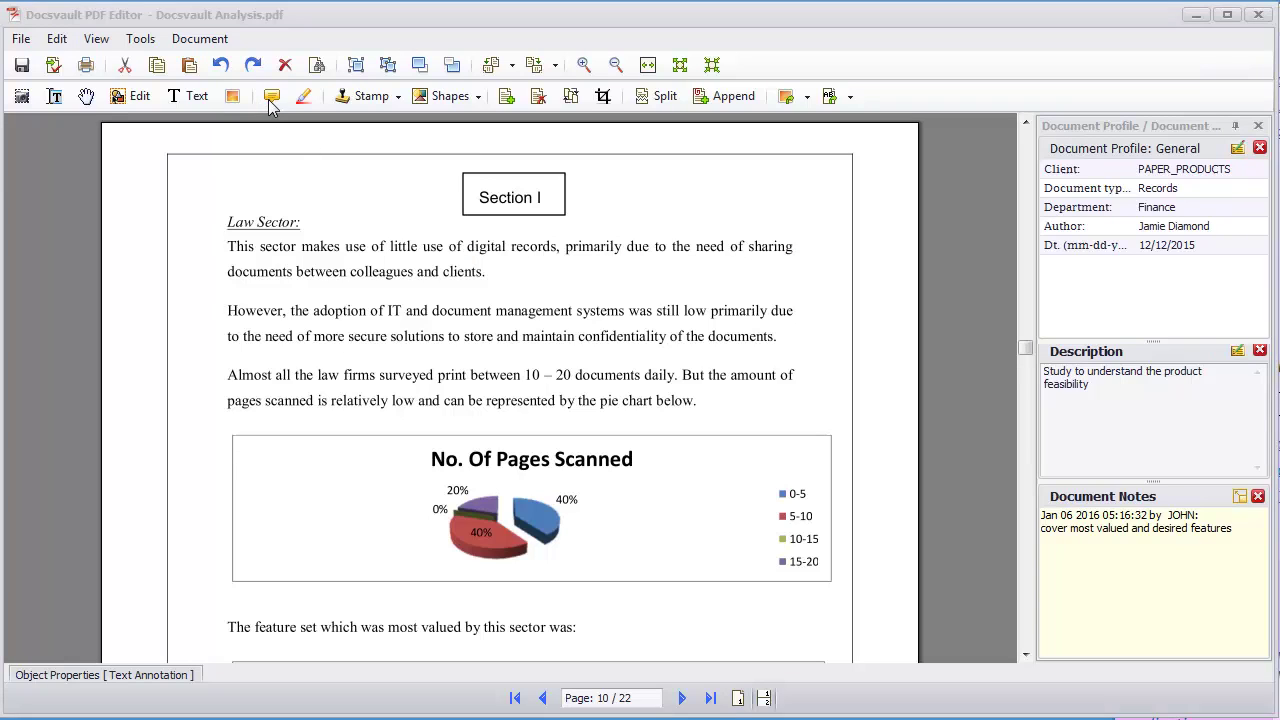
click(266, 463)
double_click(283, 479)
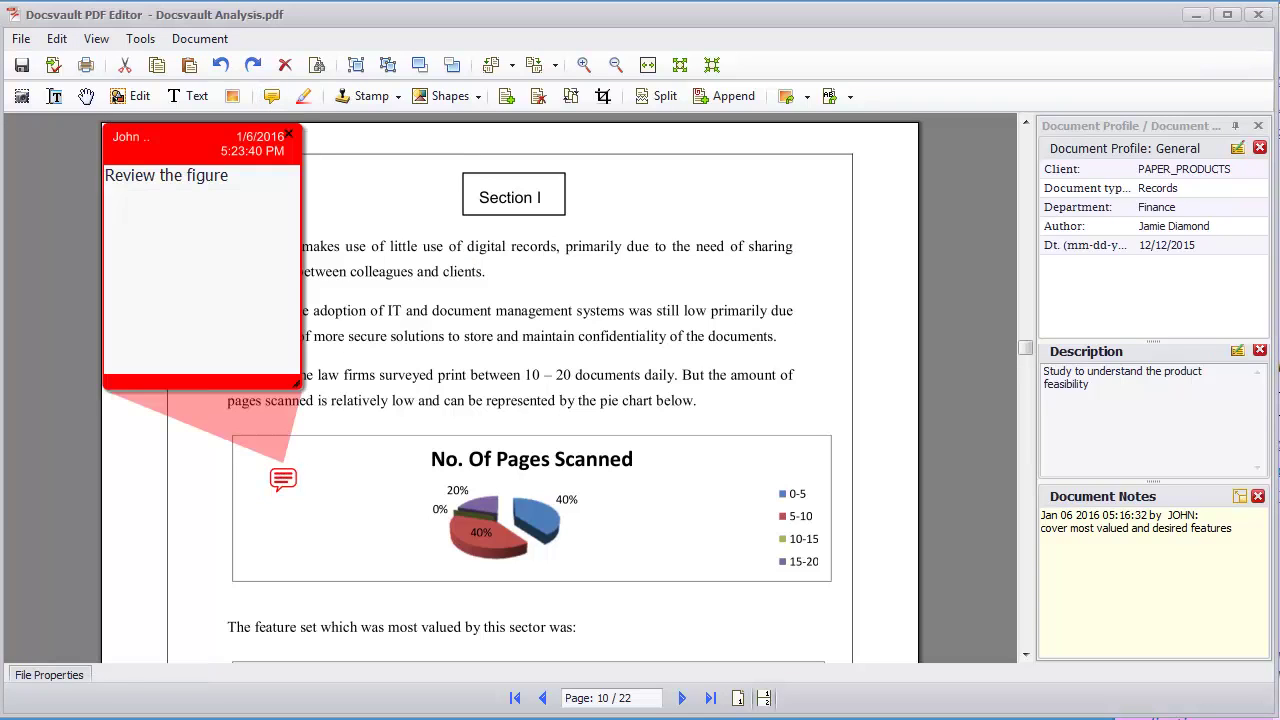
- Highlight "between 10 – 20 documents daily. But the amount of" and place a Draft stamp near the page's upper right corner
click(303, 96)
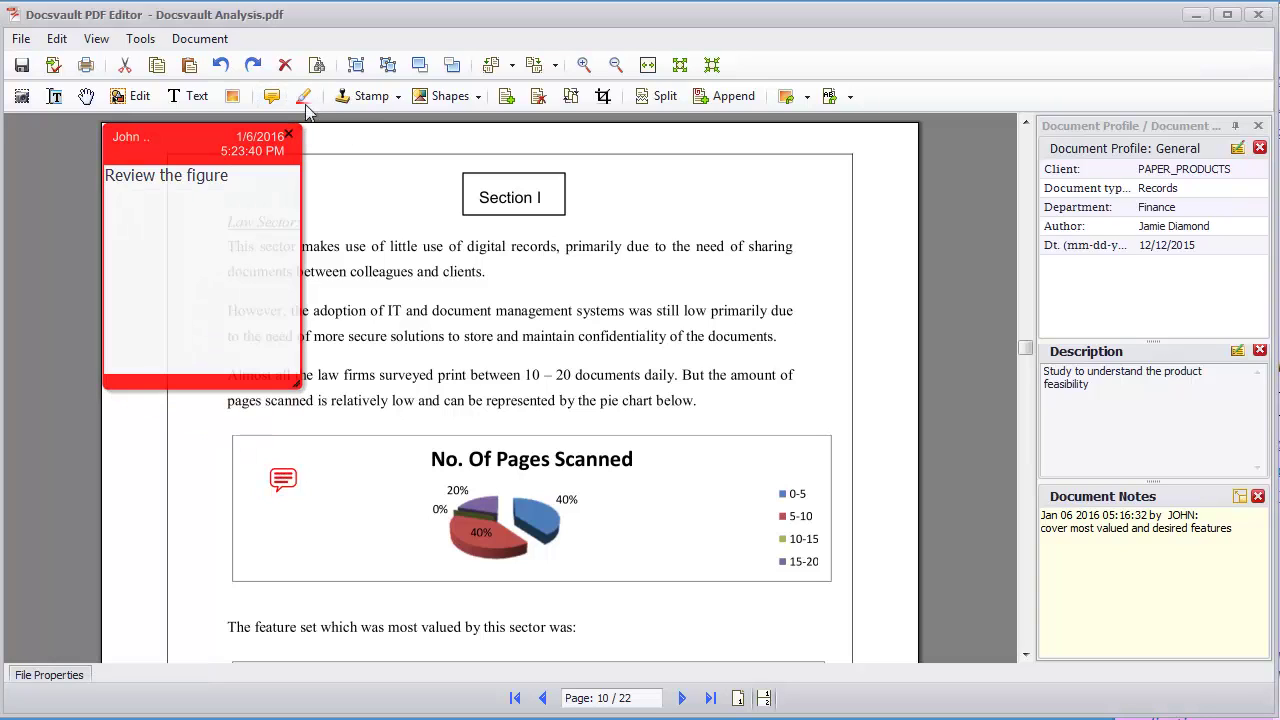
drag(470, 375, 813, 372)
click(790, 222)
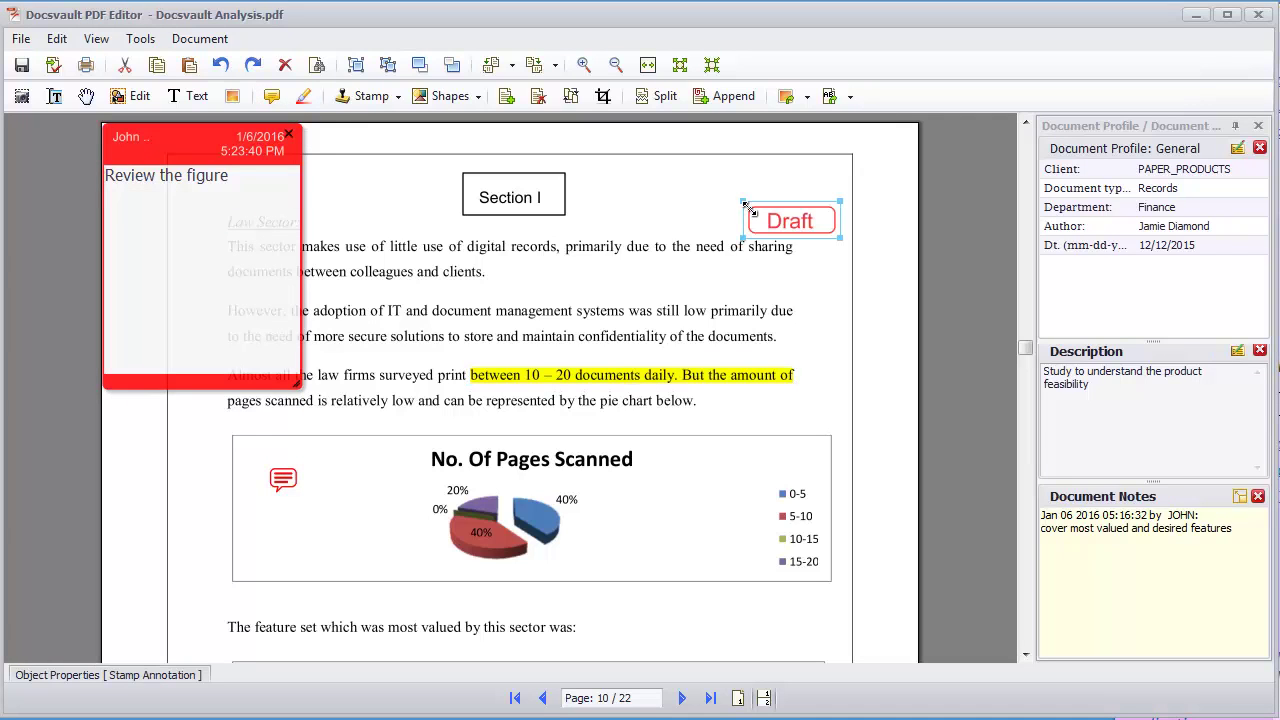
click(795, 240)
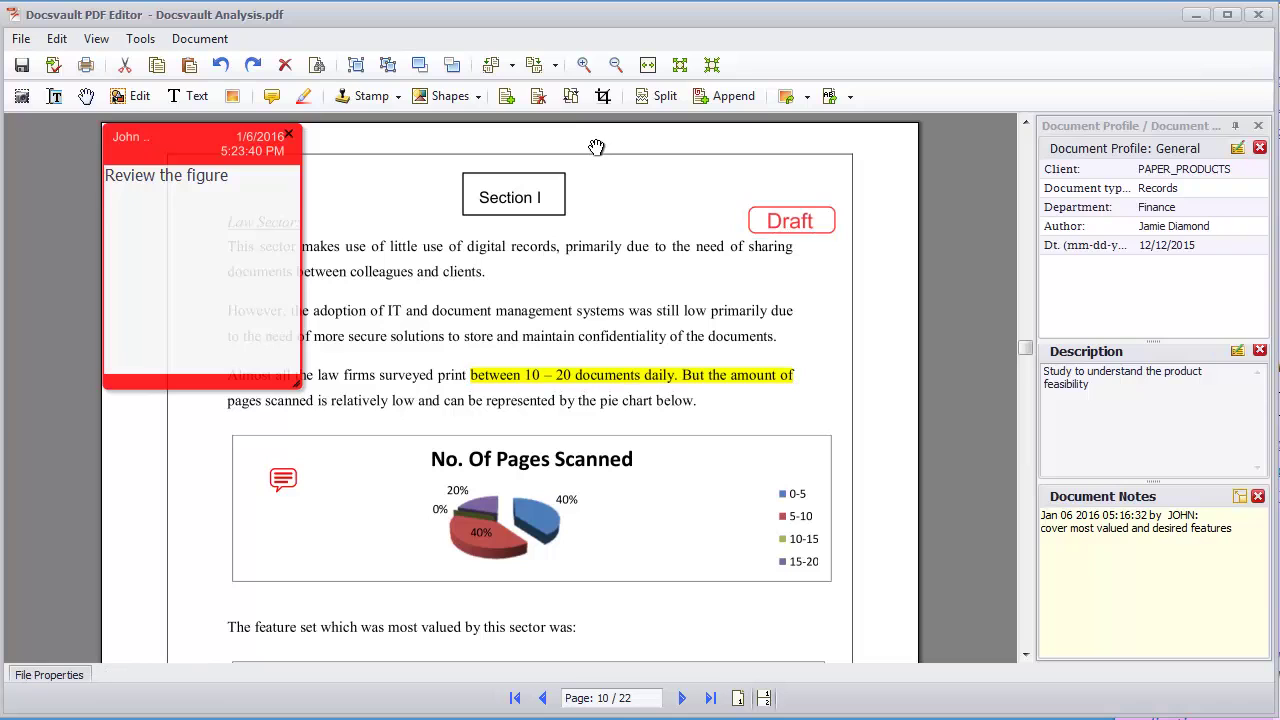
- Reorder the document's pages by moving the cover page from first to second position
click(570, 96)
drag(351, 237, 470, 250)
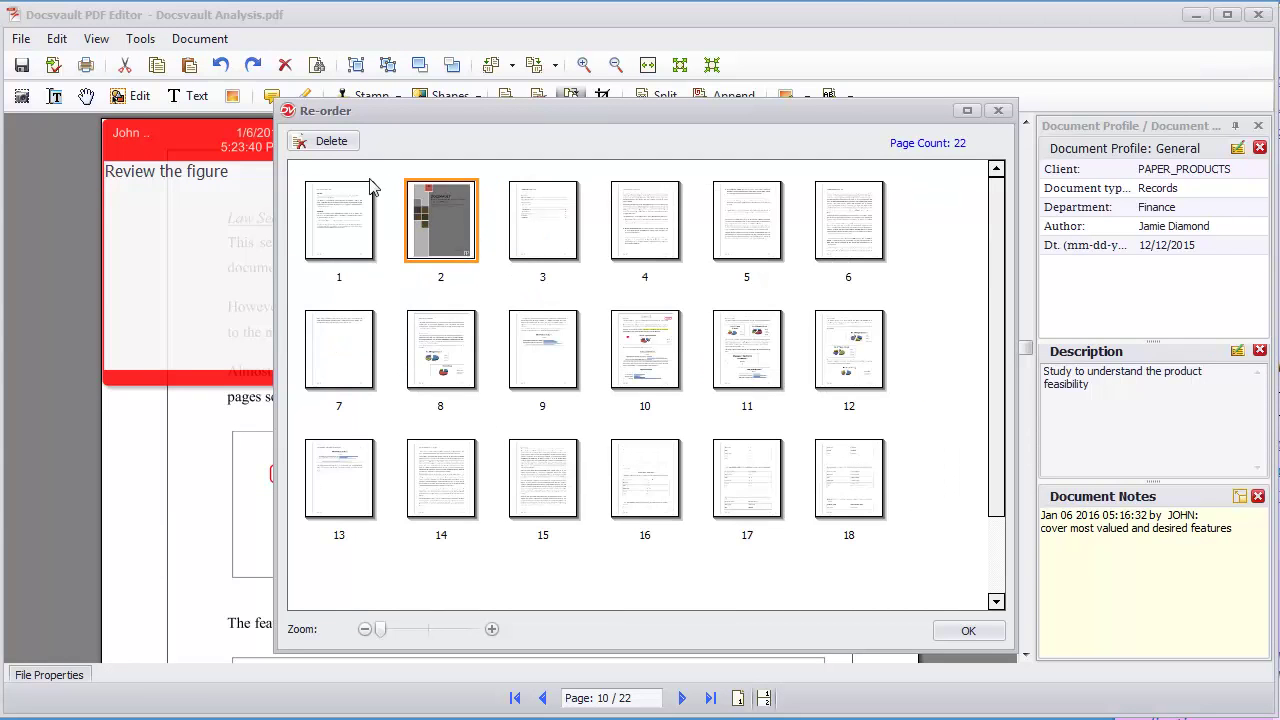
key(Return)
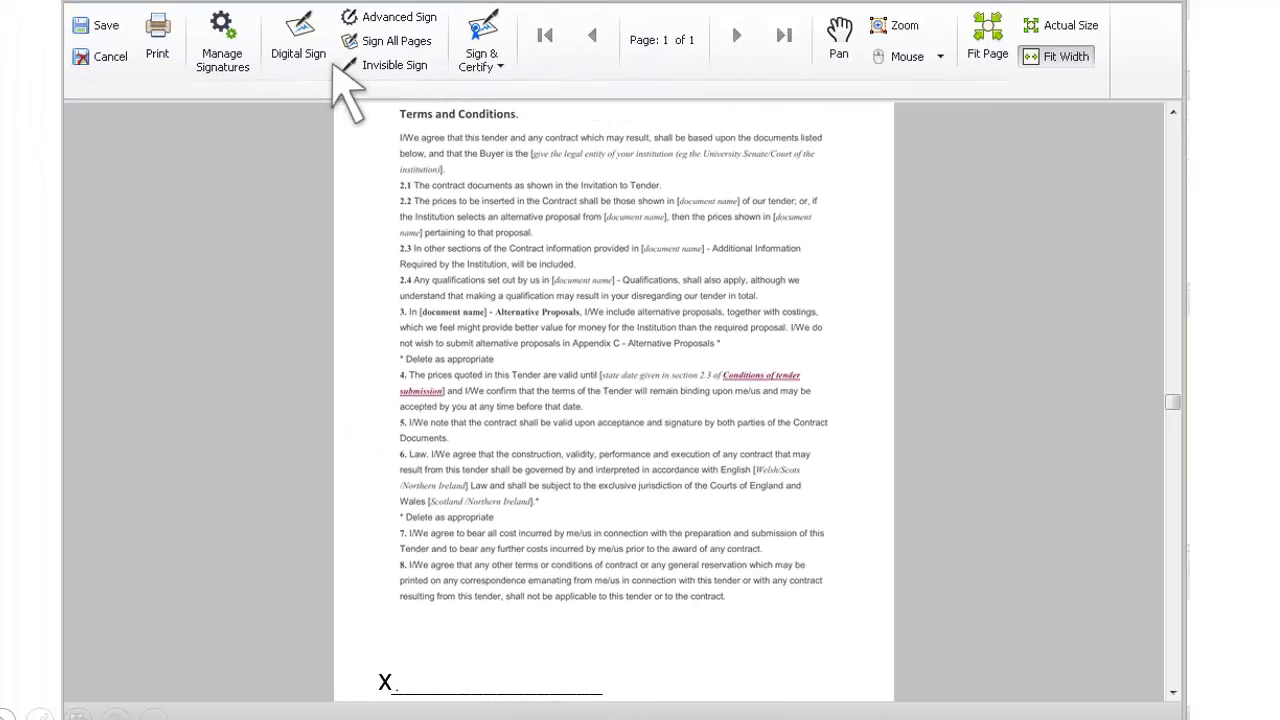
- Place a digital signature on the line marked X below the terms and conditions
click(595, 706)
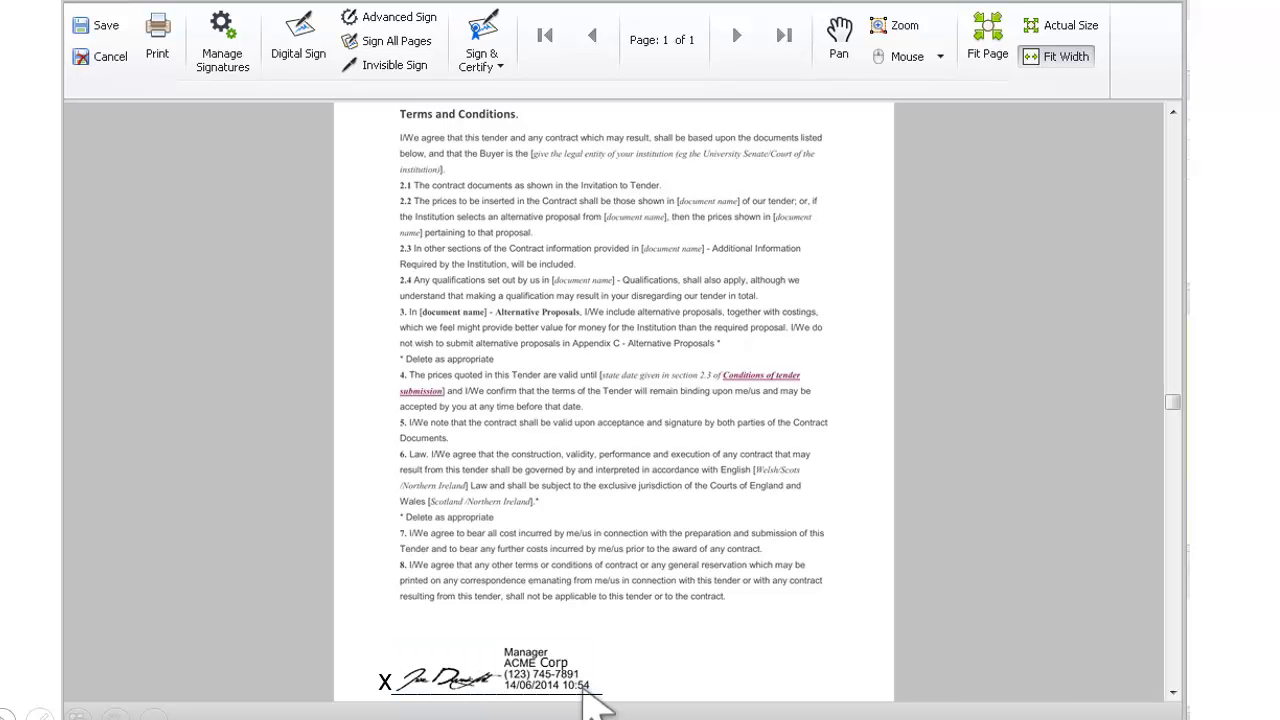